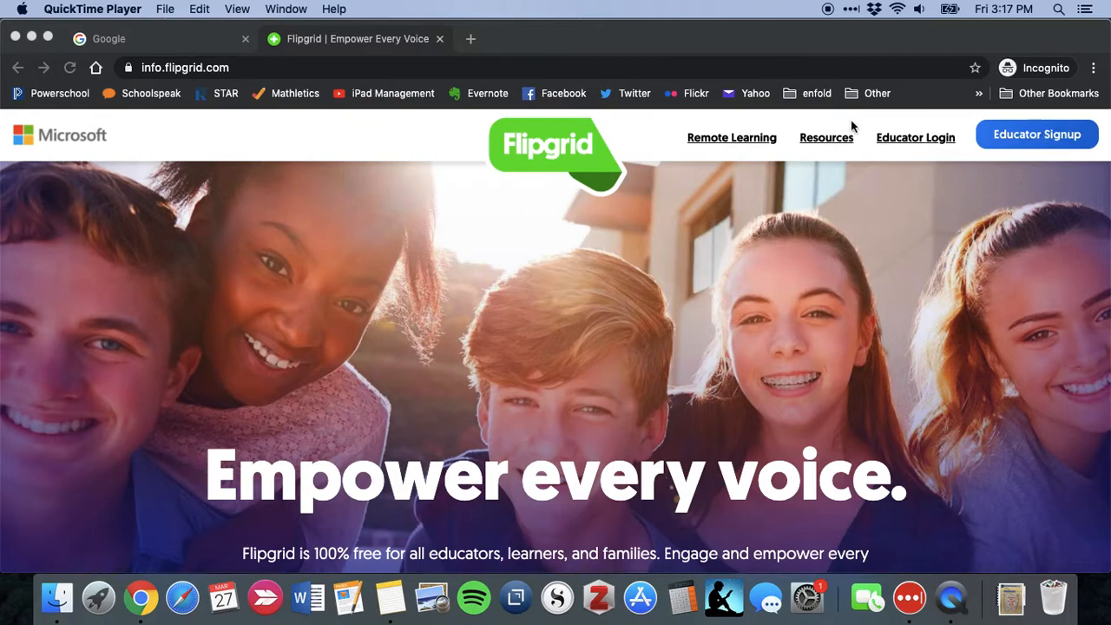
Step: Start an educator signup on Flipgrid and sign up with the existing Google school account
click(374, 134)
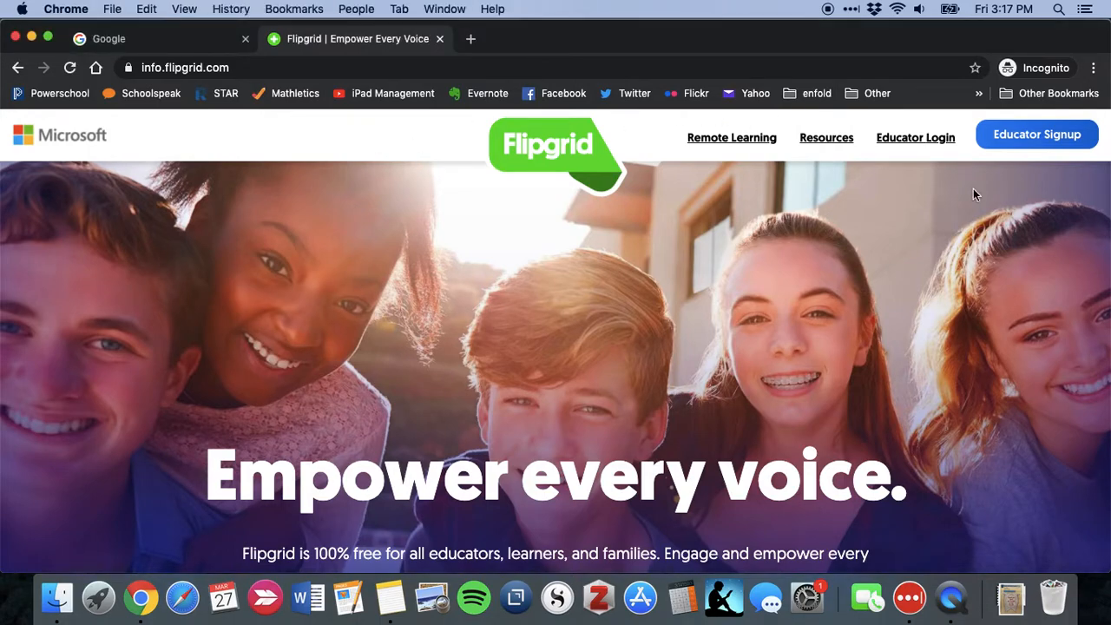
click(1058, 139)
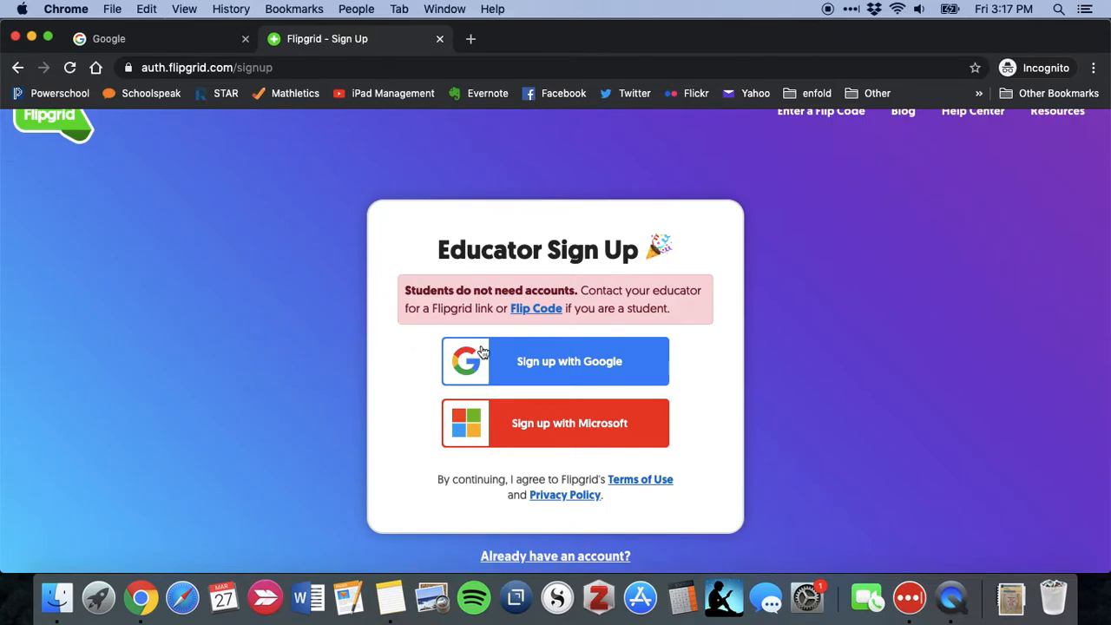
click(568, 359)
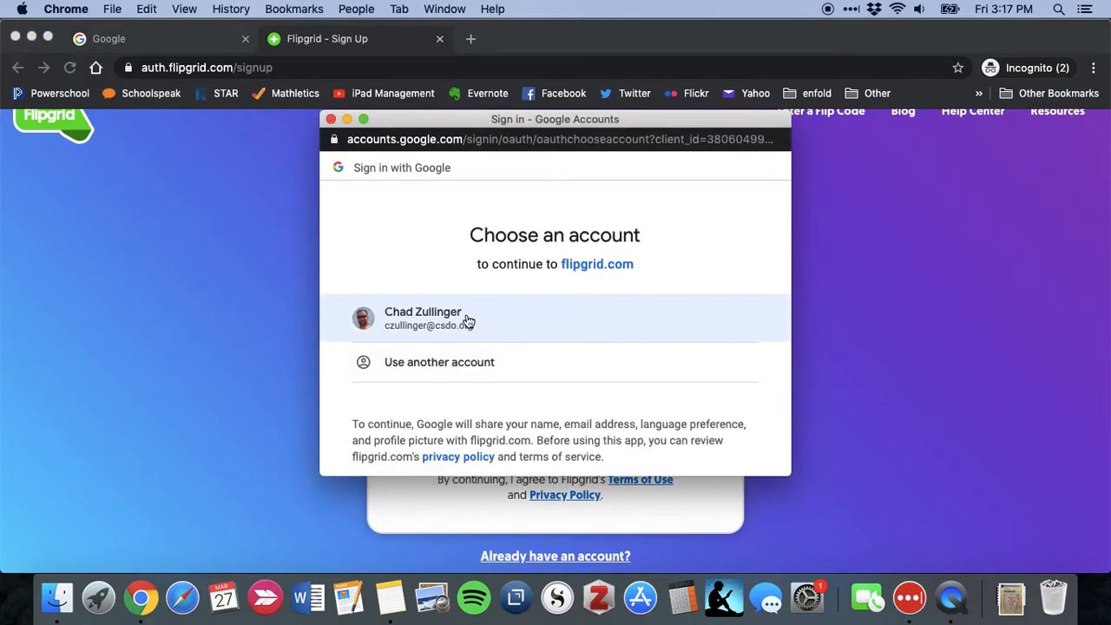
click(469, 323)
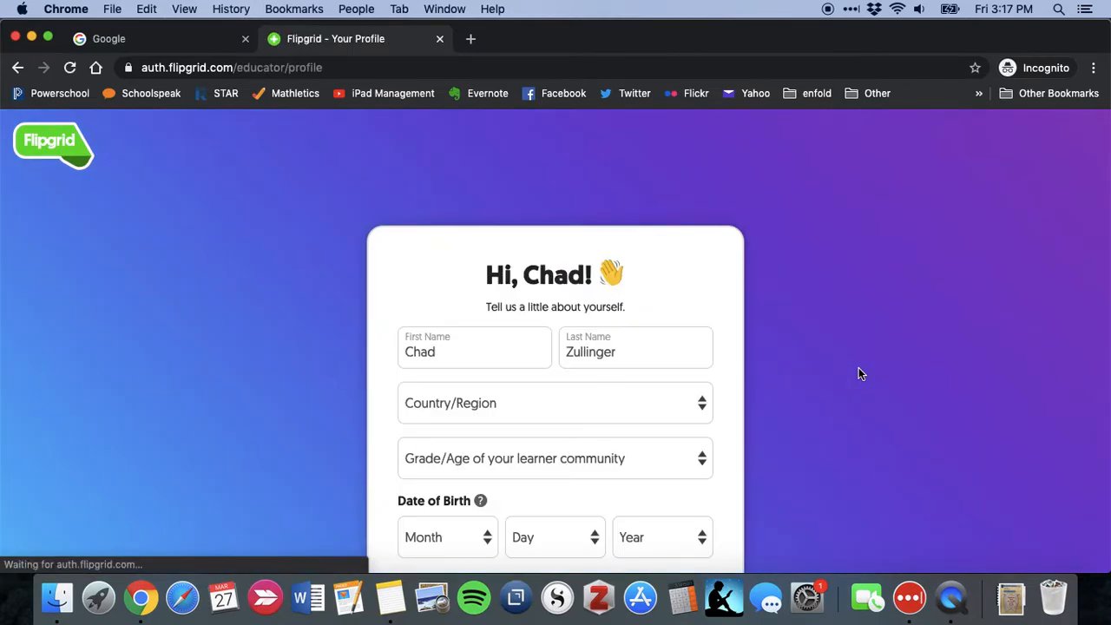
Step: Set the profile's country to United States and the learner community's grade/age to Middle school (ages 11-13)
scroll(859, 369, down, 3)
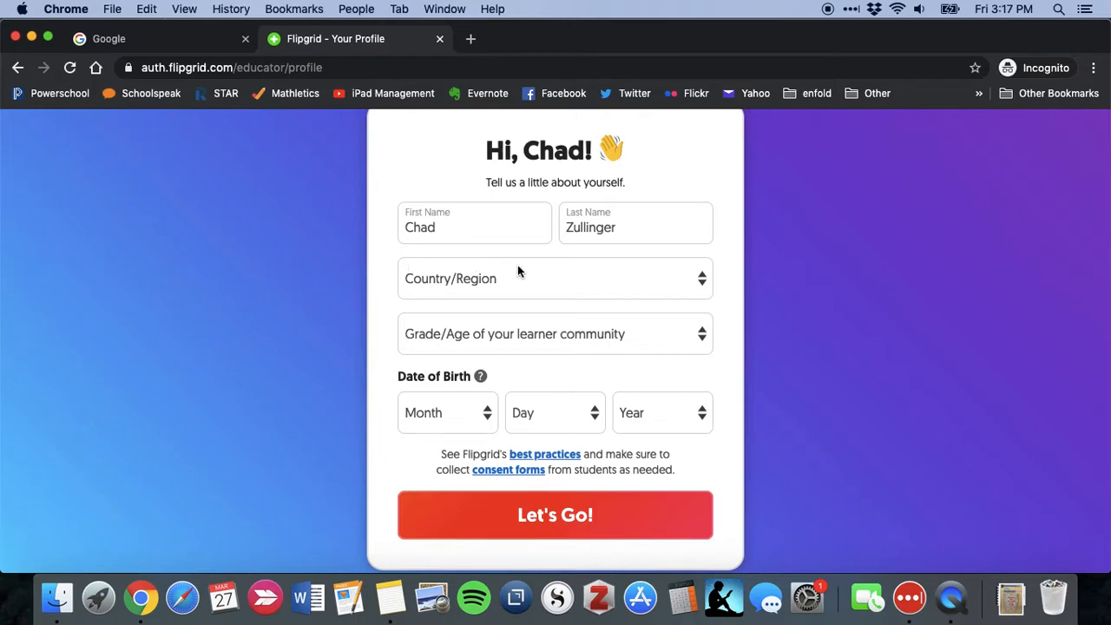
click(701, 289)
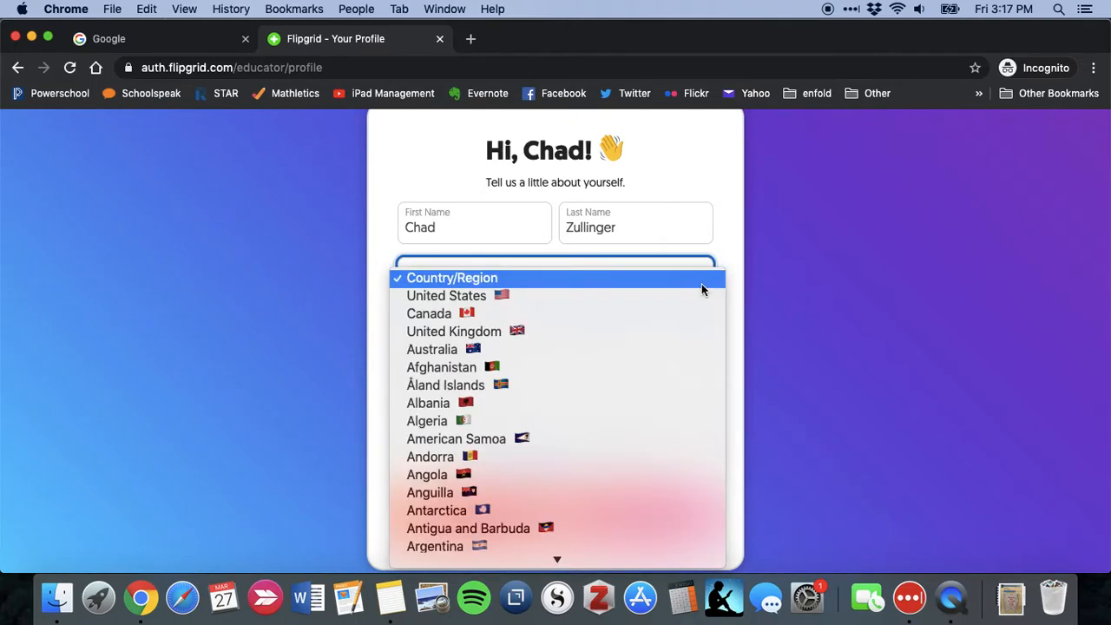
click(687, 295)
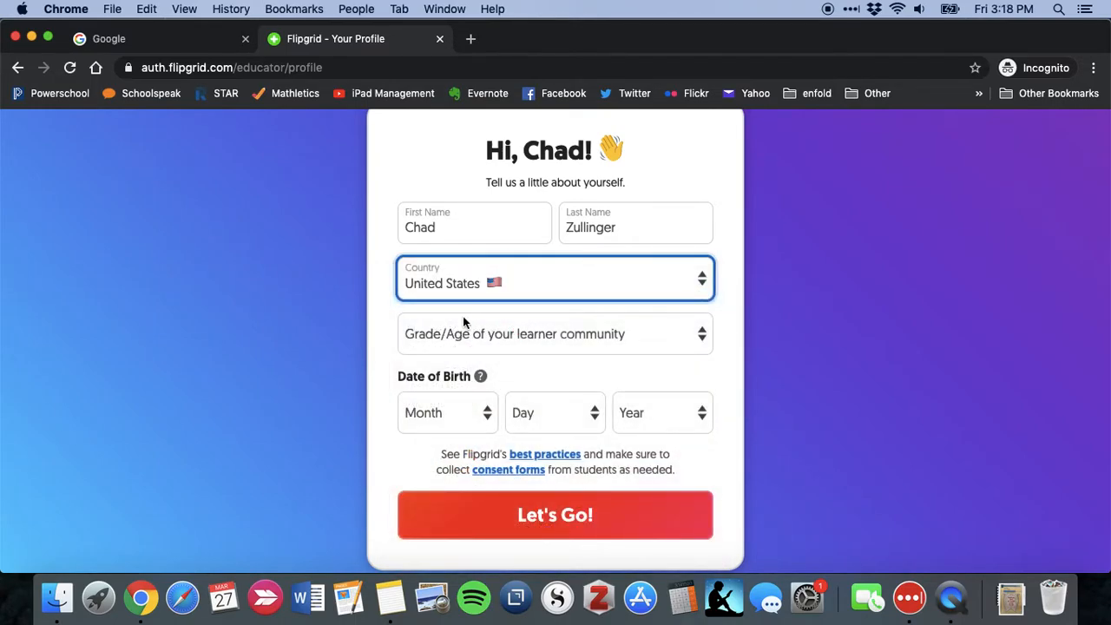
click(699, 342)
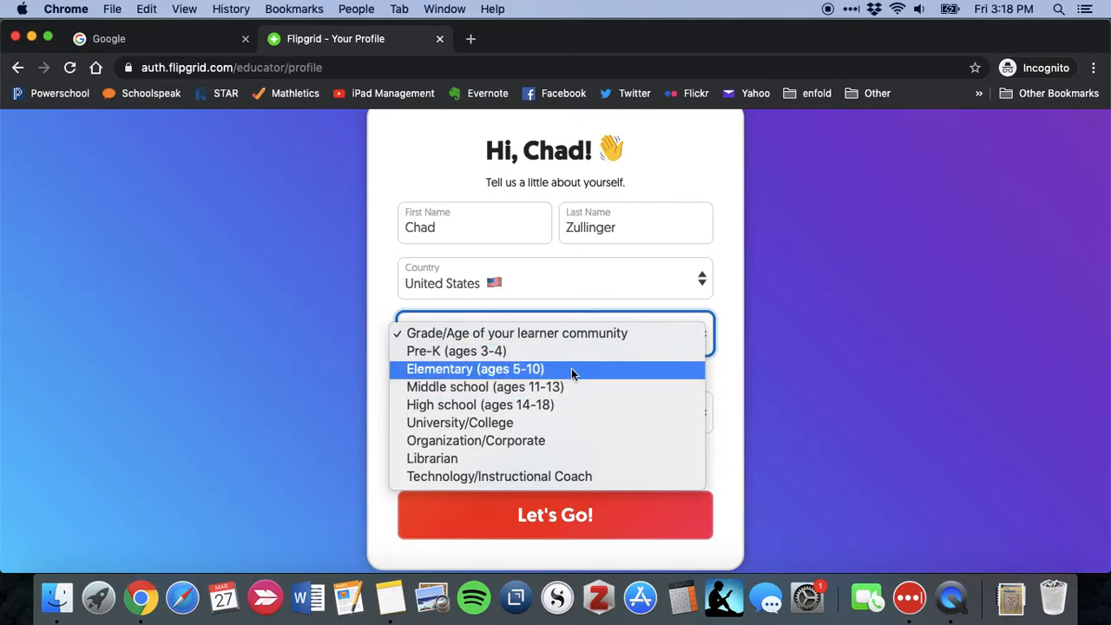
click(524, 390)
scroll(694, 339, down, 1)
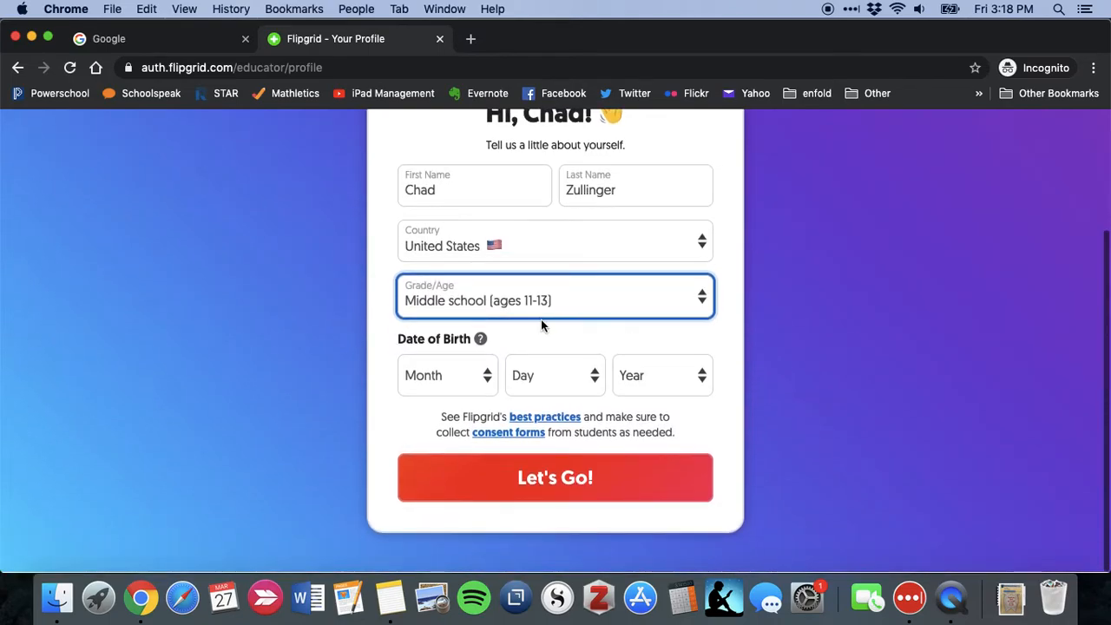
Step: Fill in the educator's date of birth and submit the profile
mouse_move(481, 339)
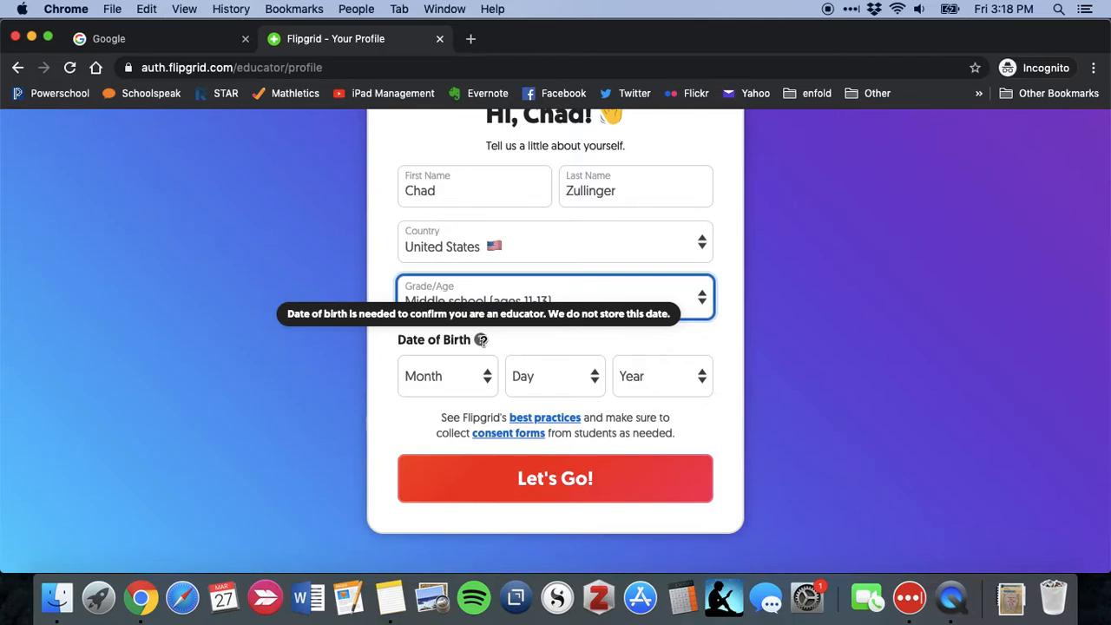
click(492, 378)
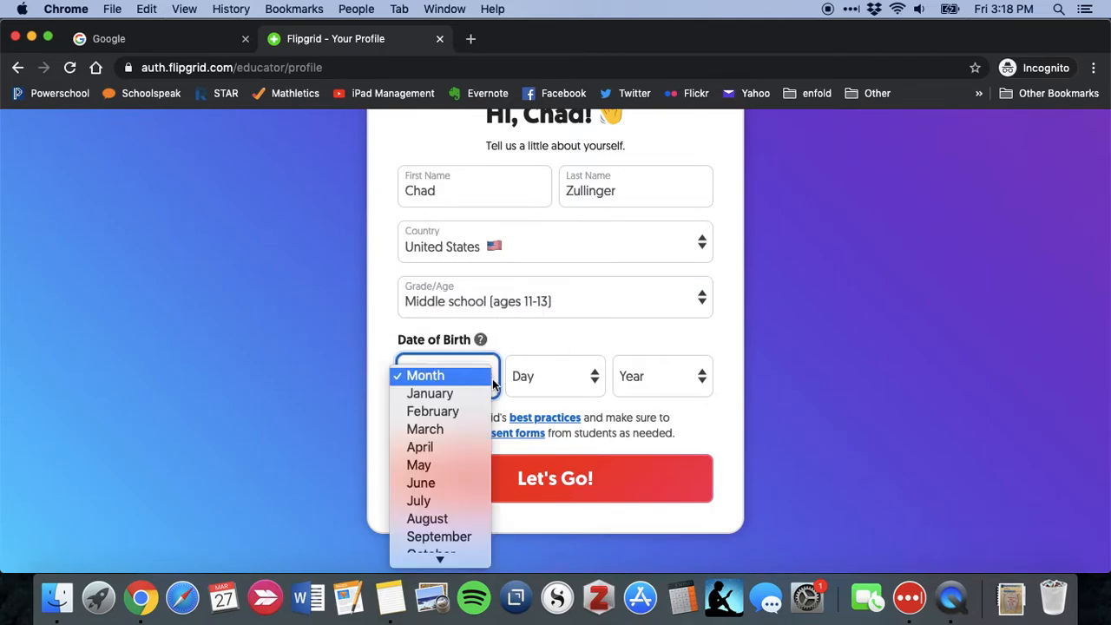
click(477, 429)
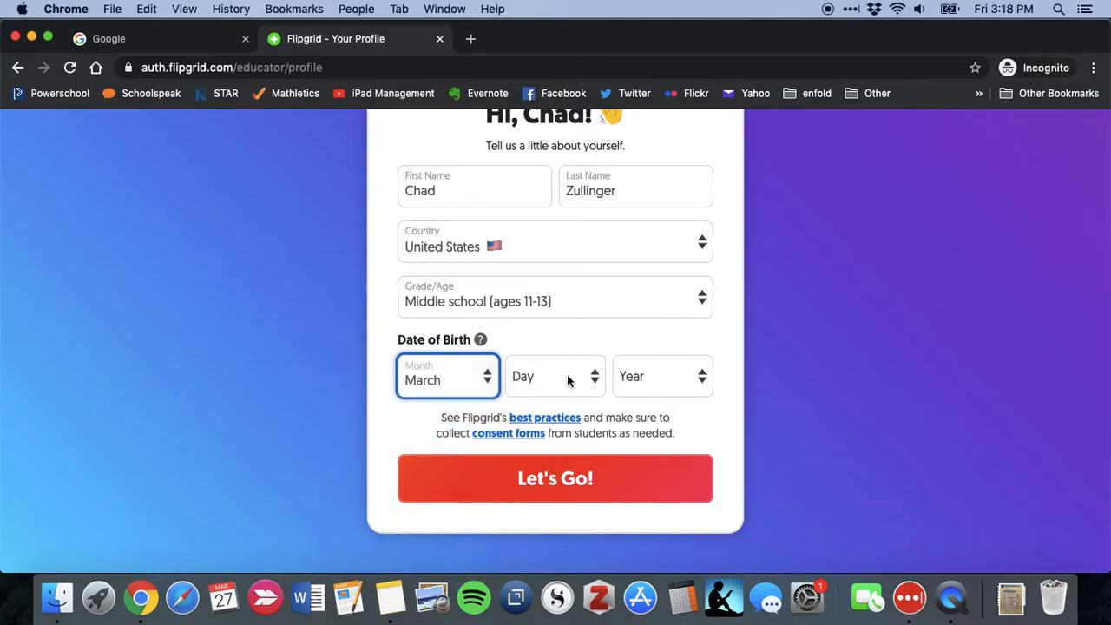
click(595, 382)
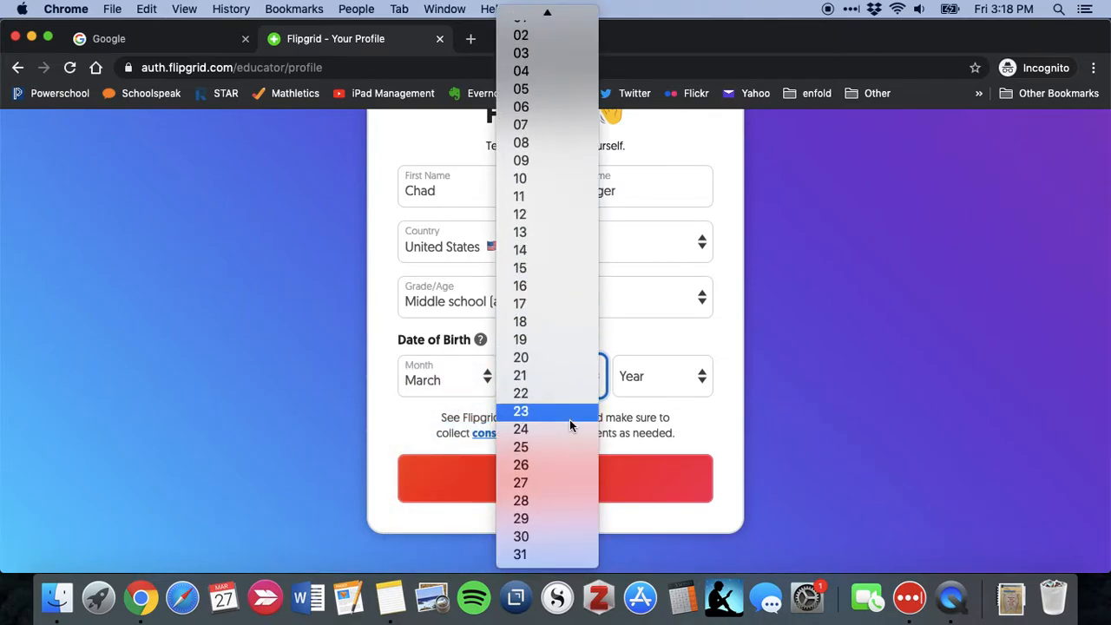
click(565, 464)
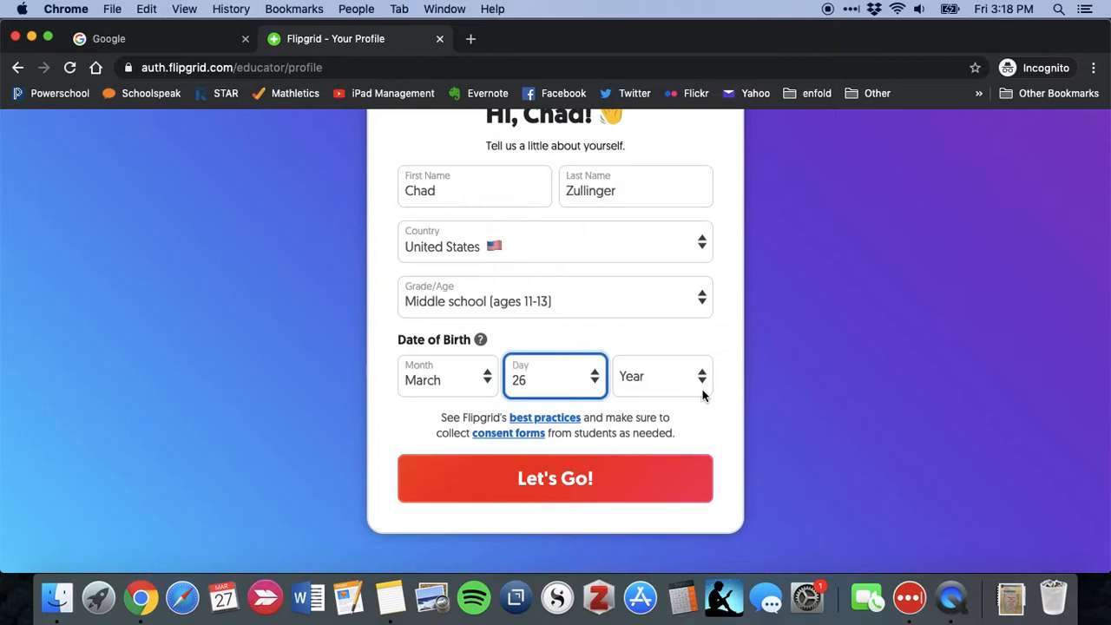
click(702, 389)
scroll(675, 411, down, 10)
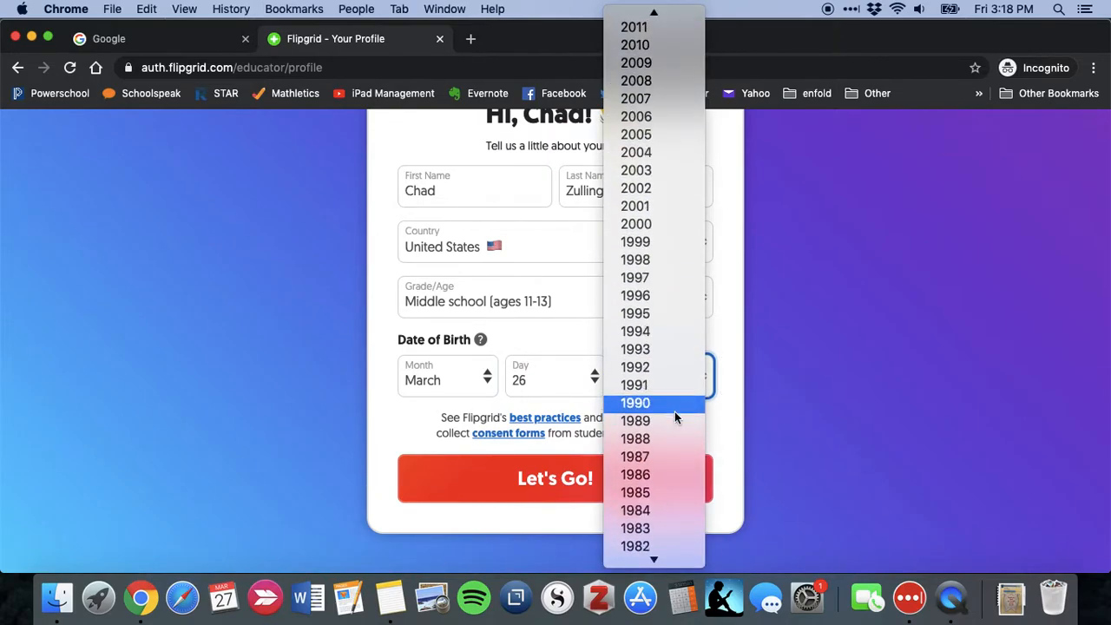
scroll(675, 417, down, 8)
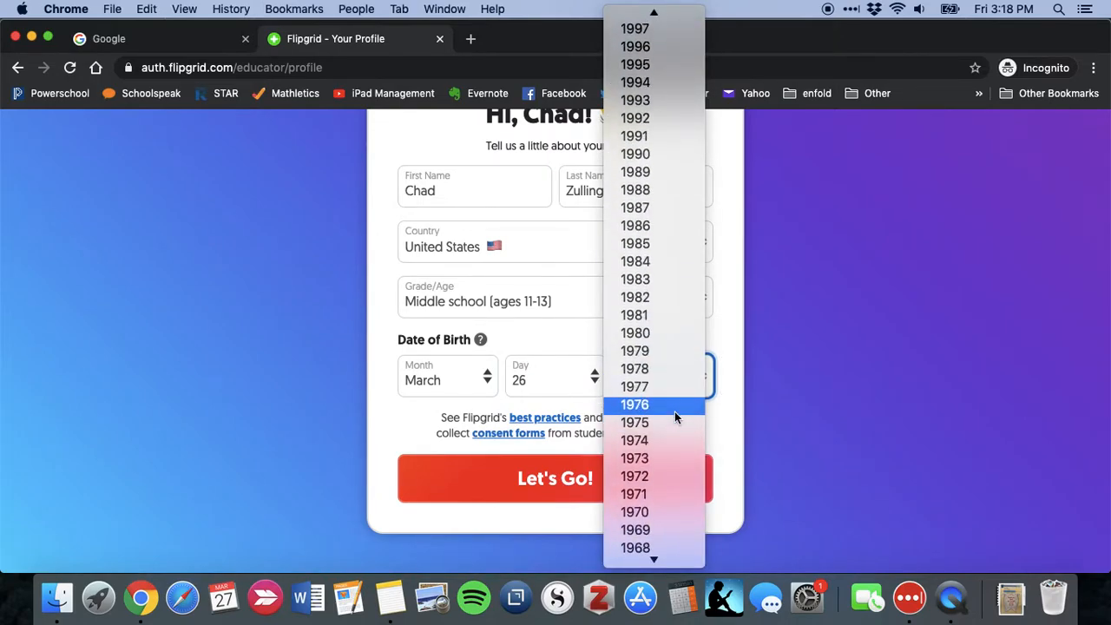
click(661, 458)
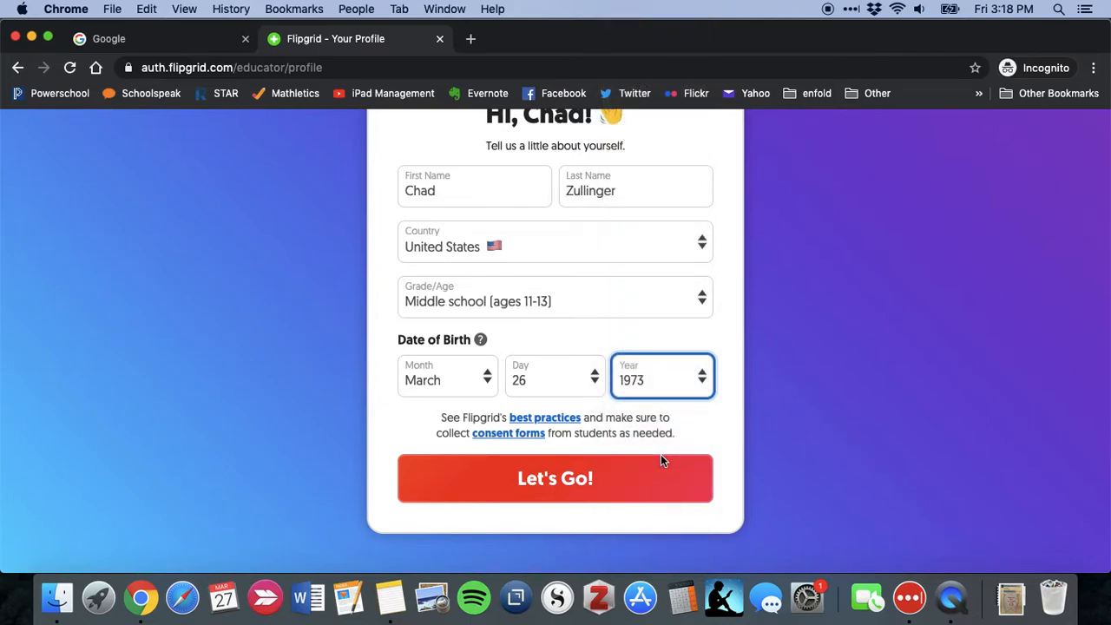
click(572, 483)
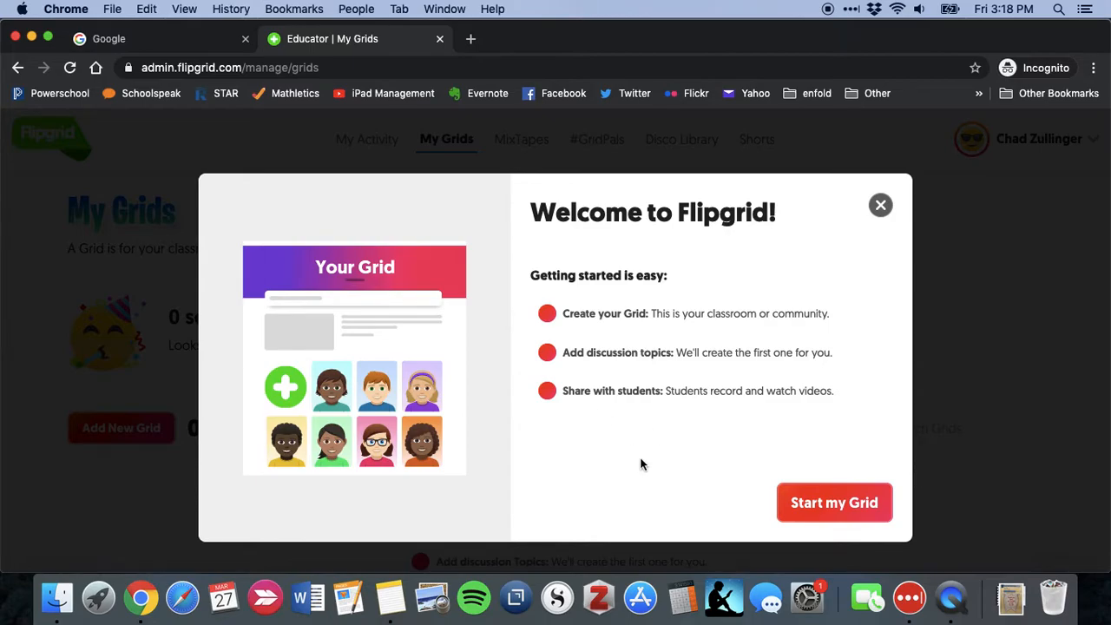
Step: Start a new Grid and name it "edtech resources"
click(837, 503)
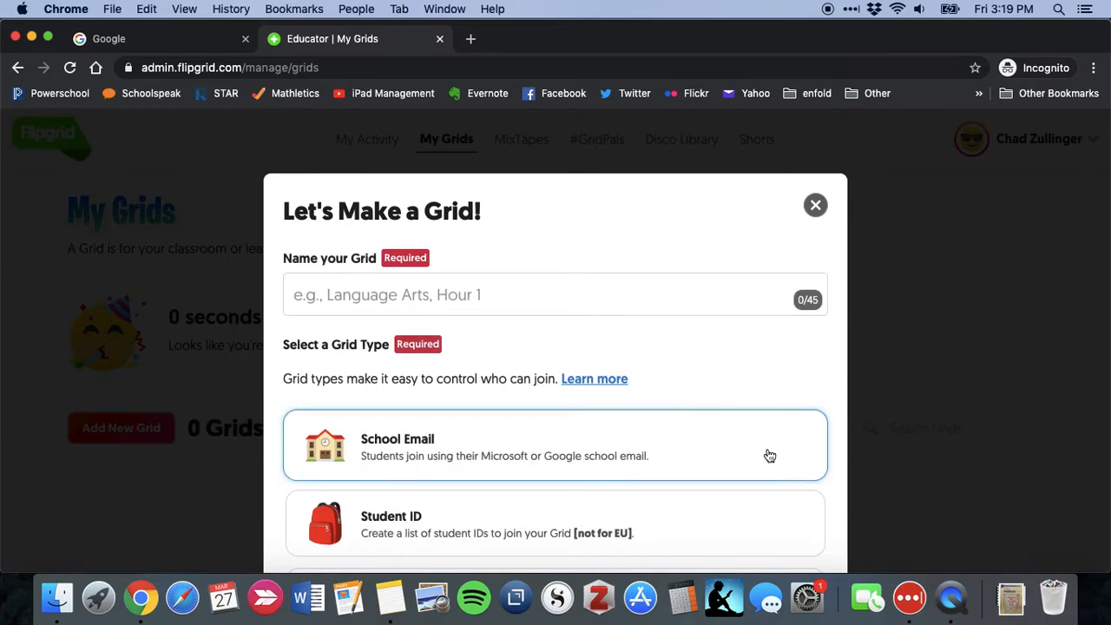
scroll(769, 456, down, 2)
click(391, 225)
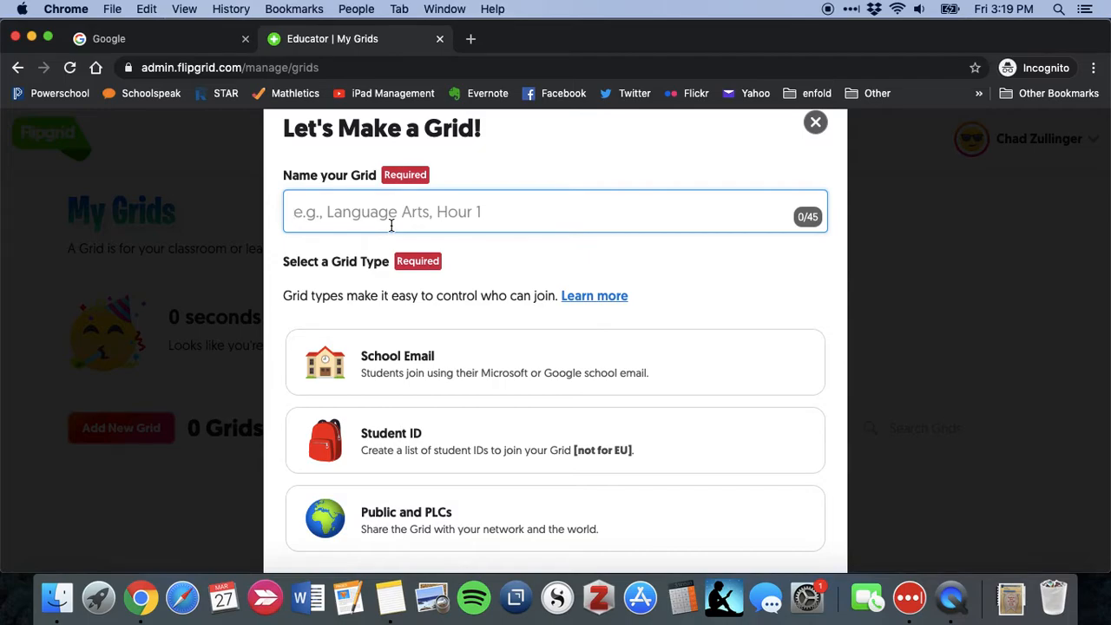
text(ed)
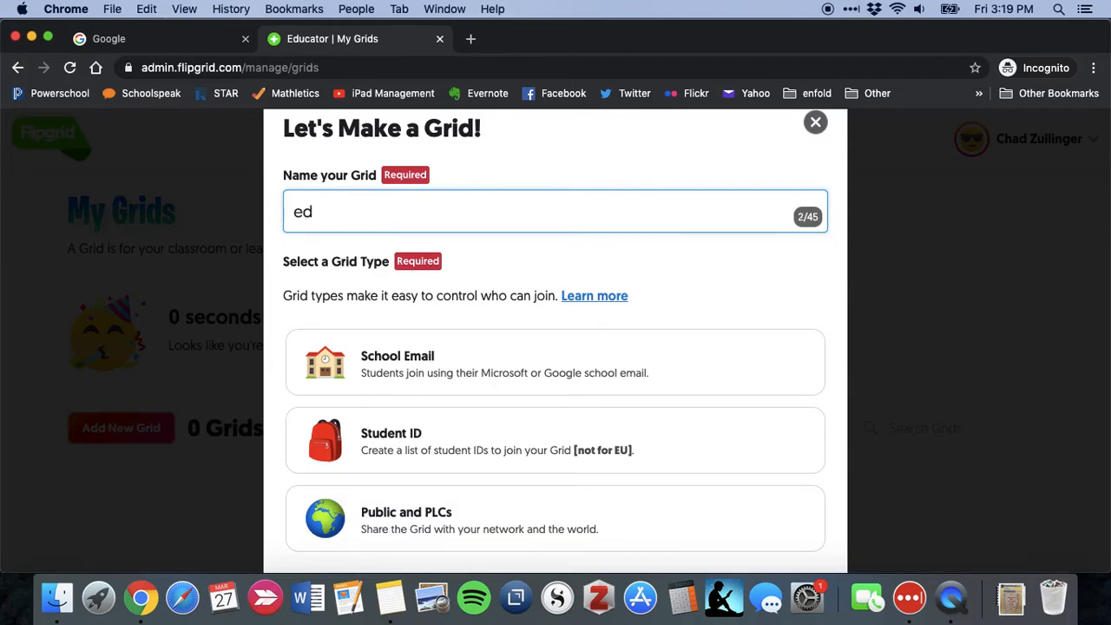
text(tech resources)
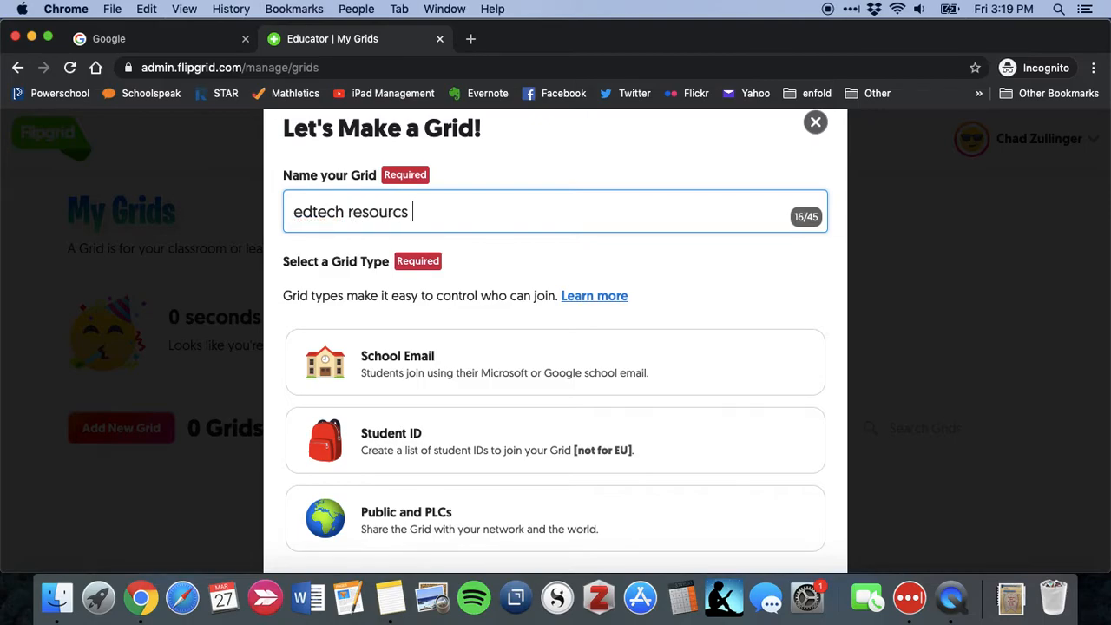
key(BackSpace)
Step: Review the available Grid types and choose School Email for the new Grid
scroll(623, 340, down, 2)
scroll(623, 340, up, 2)
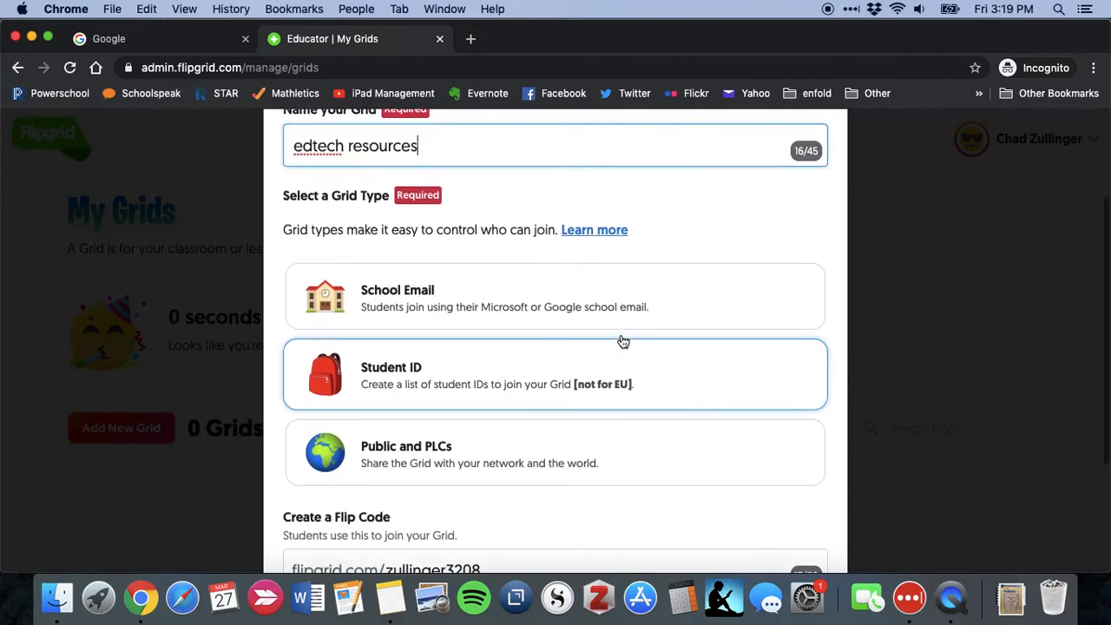
scroll(622, 340, down, 2)
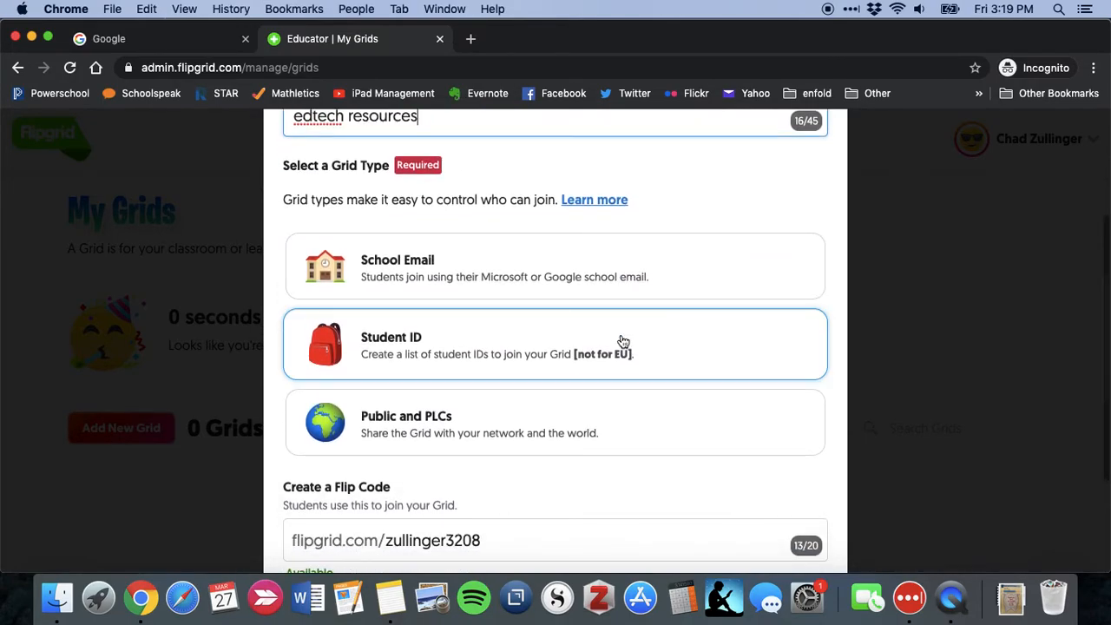
scroll(723, 201, up, 2)
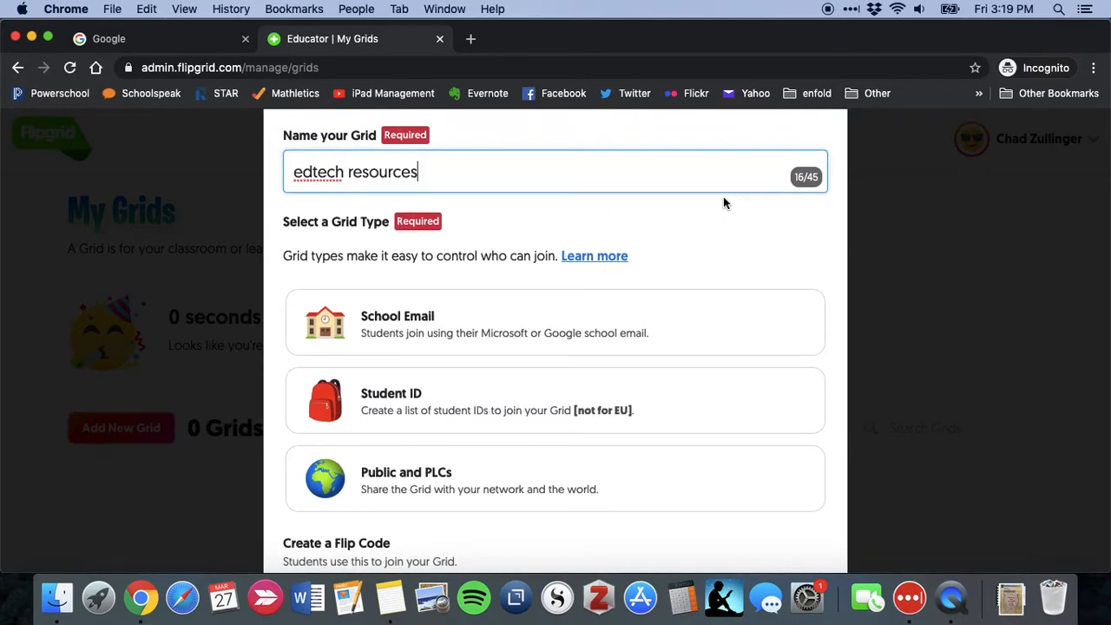
scroll(748, 229, down, 1)
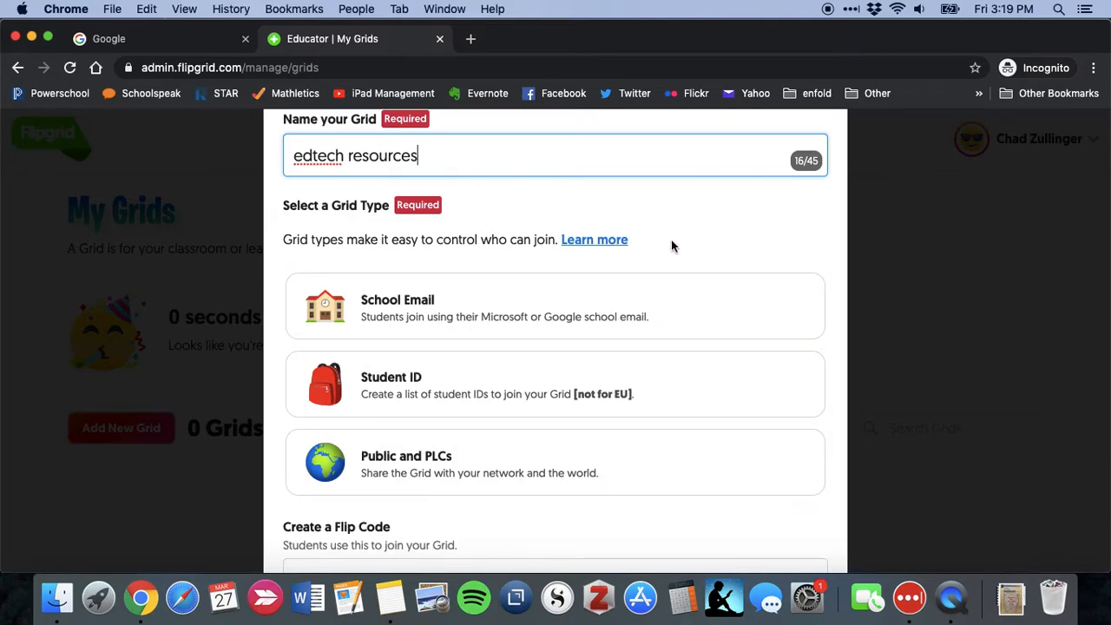
scroll(684, 232, down, 1)
scroll(685, 232, up, 1)
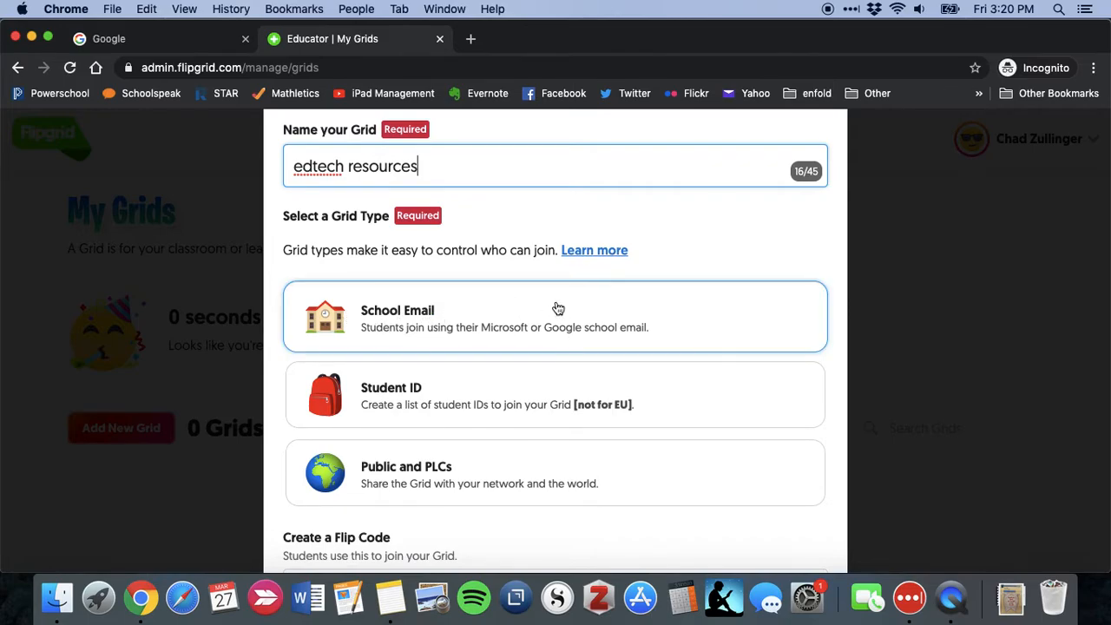
scroll(695, 239, down, 1)
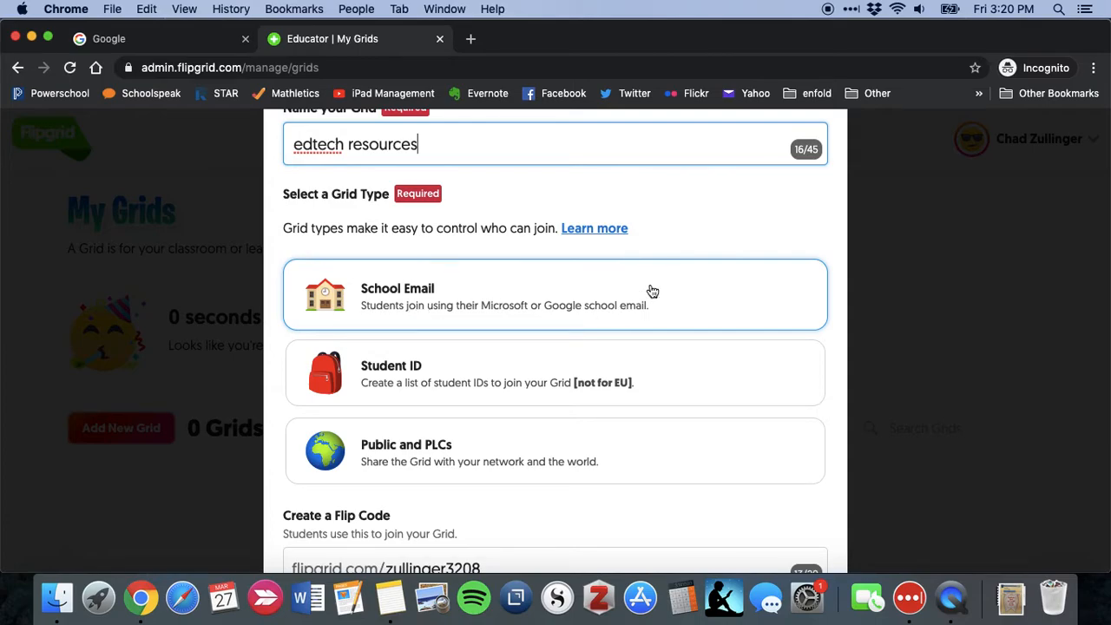
click(533, 300)
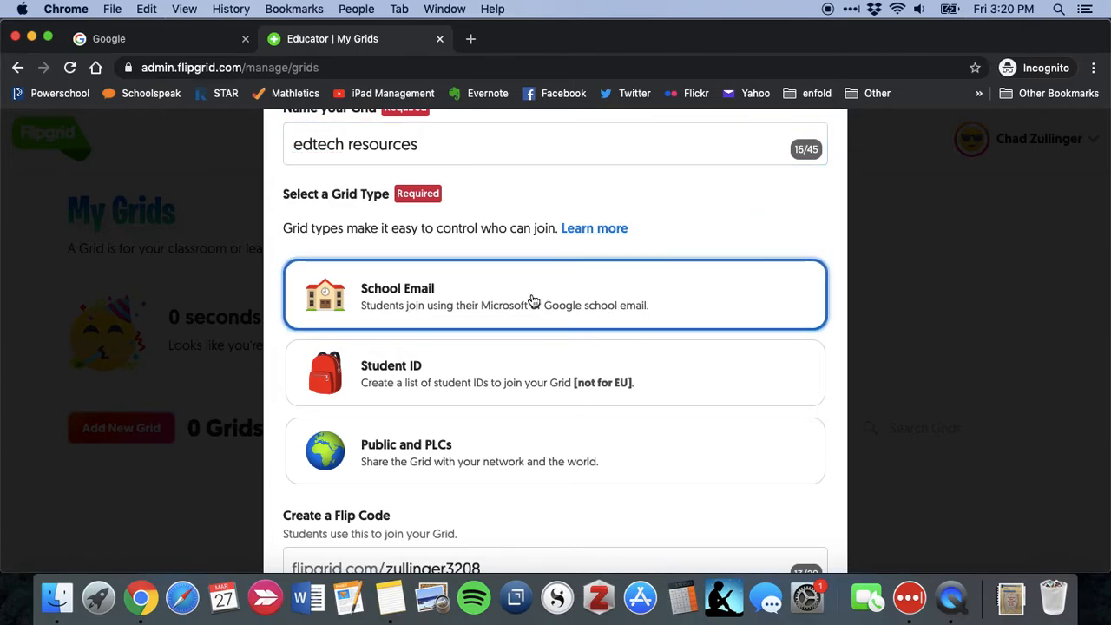
Step: Review the Grid setup, keep the suggested Flip Code, and continue to the school email settings
scroll(701, 199, down, 2)
scroll(702, 196, down, 2)
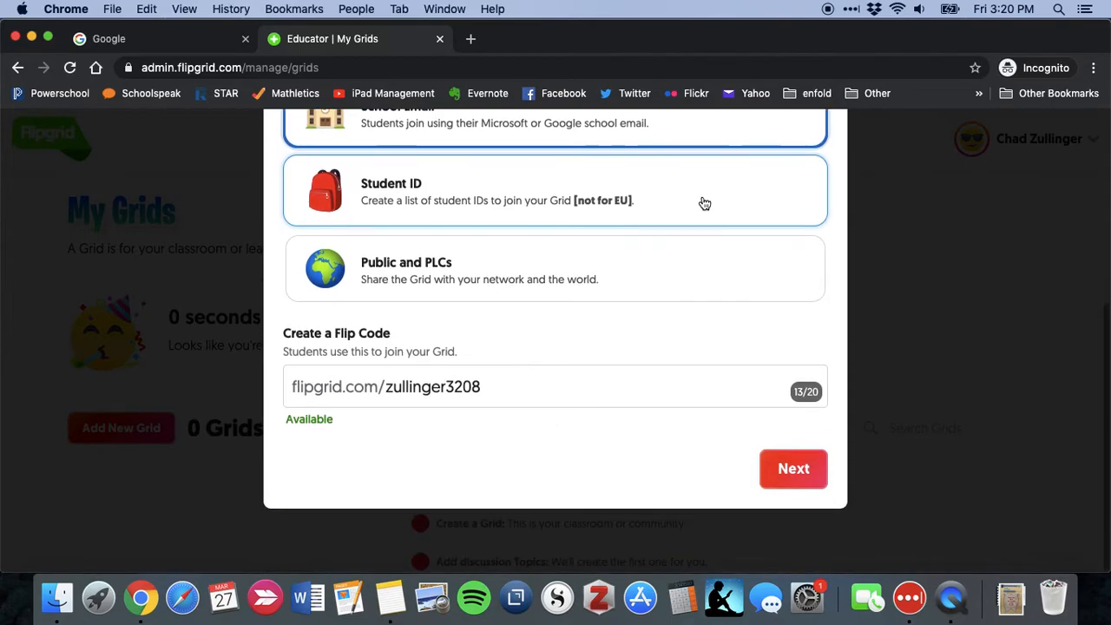
scroll(703, 199, up, 5)
scroll(704, 198, up, 2)
scroll(703, 200, down, 1)
scroll(703, 202, down, 5)
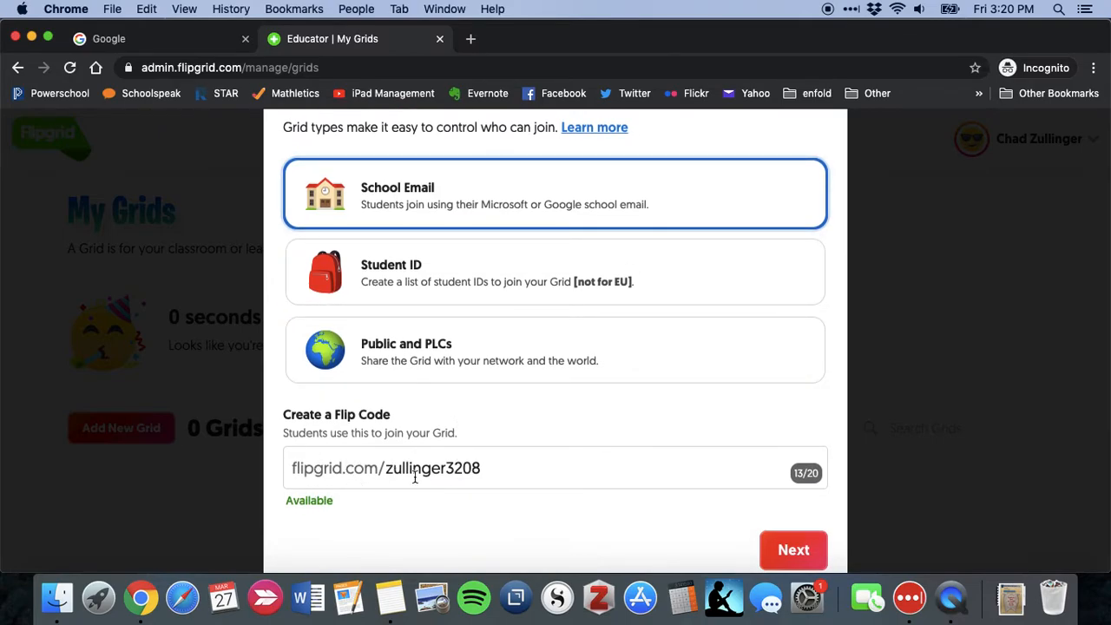
scroll(571, 401, down, 2)
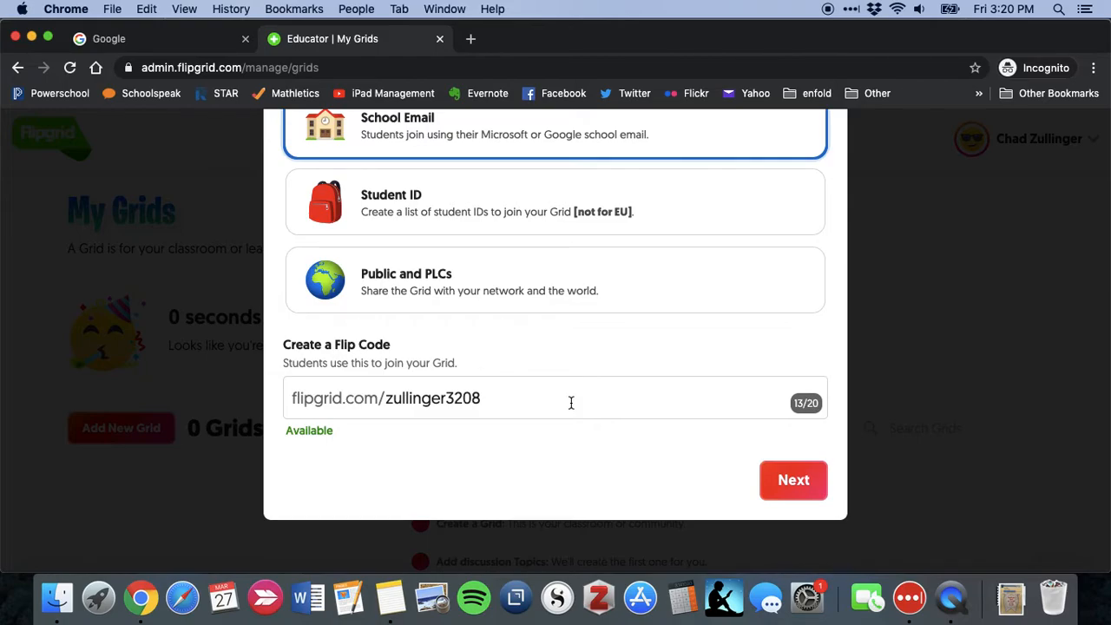
scroll(570, 402, up, 3)
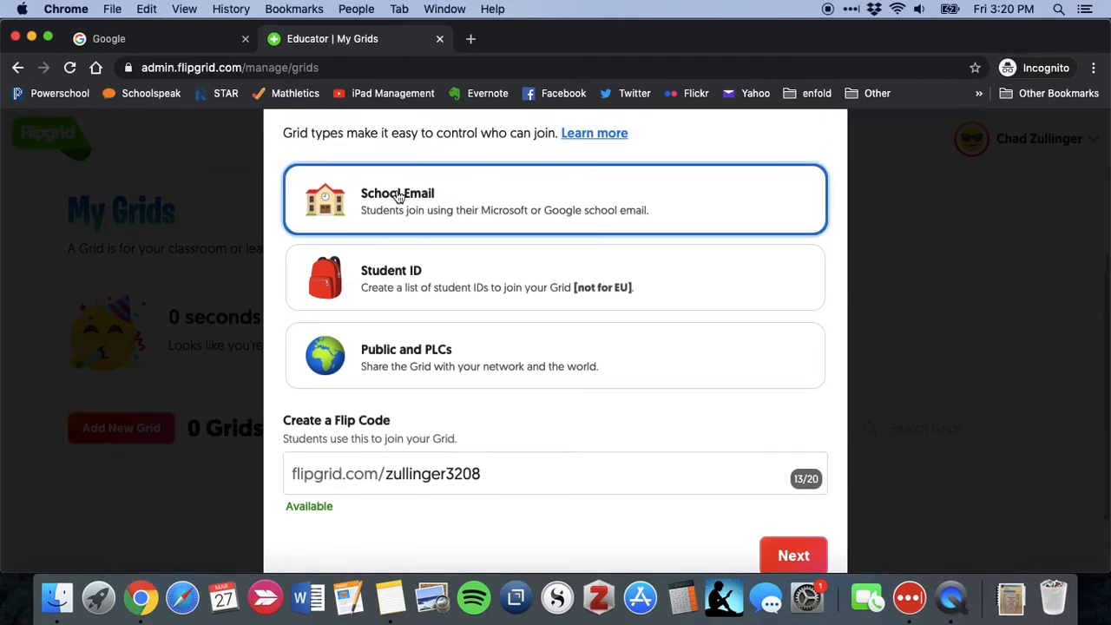
scroll(491, 430, down, 1)
click(797, 504)
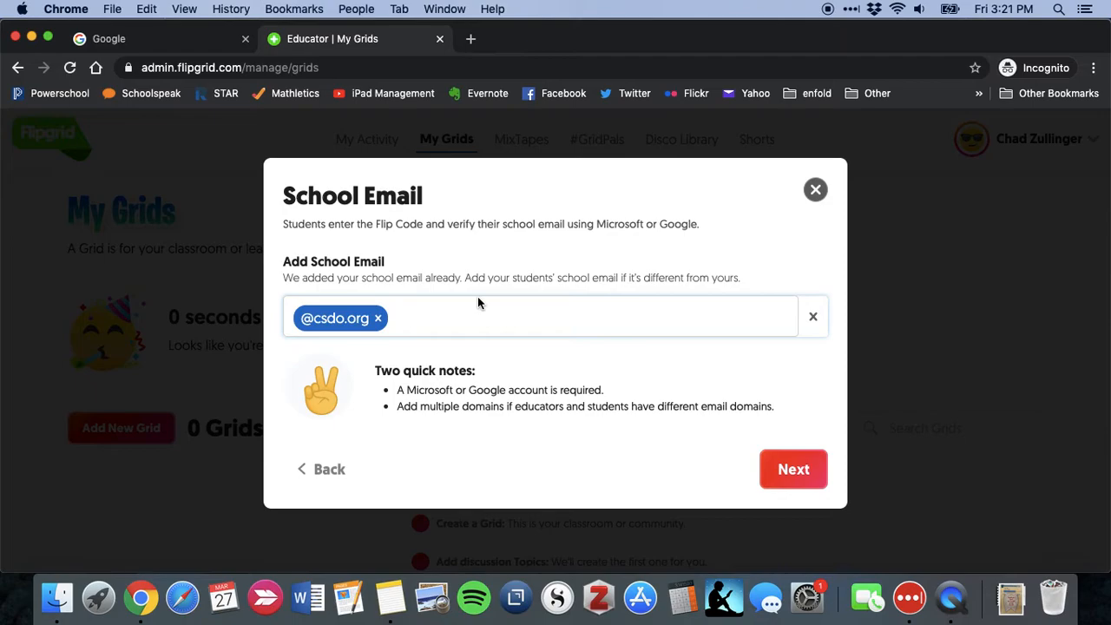
text(@)
key(BackSpace)
text(@st)
text(perpetuasch)
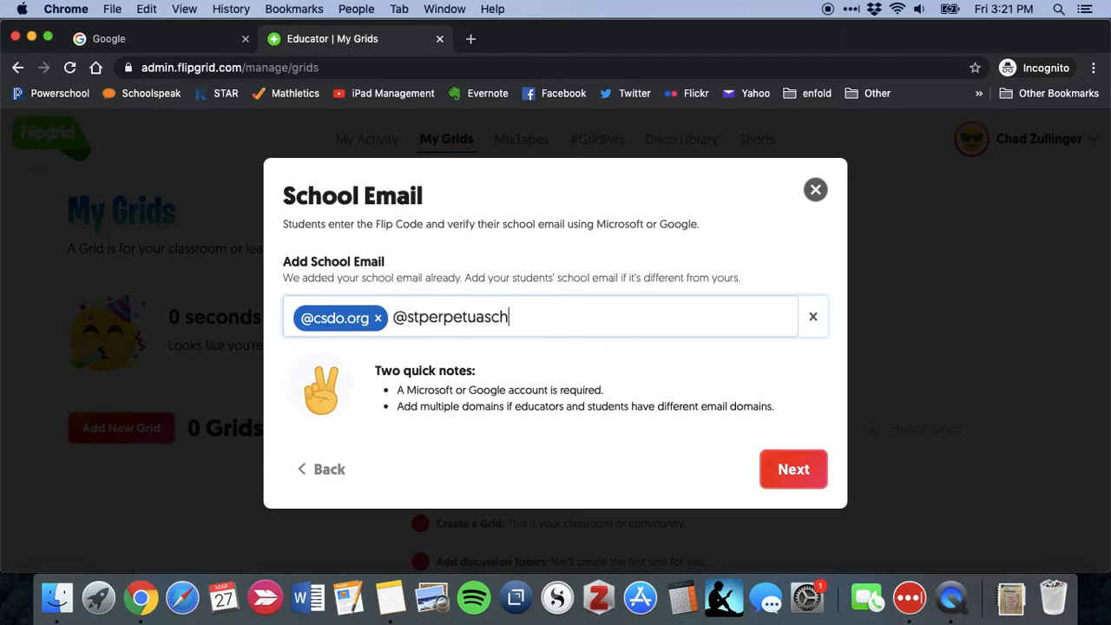
text(ool.org)
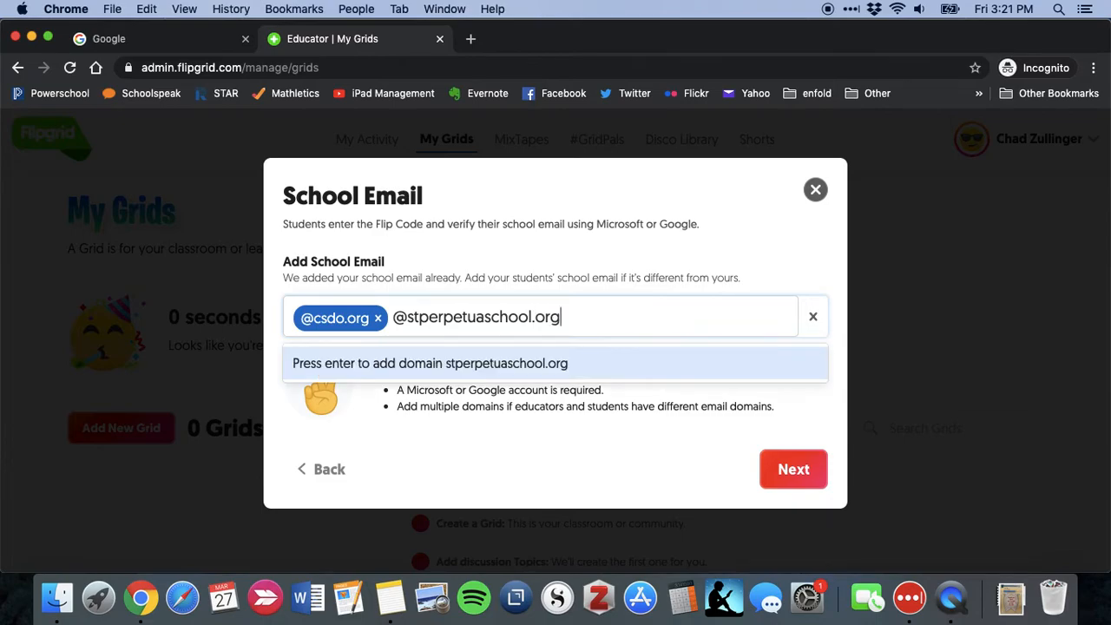
click(453, 365)
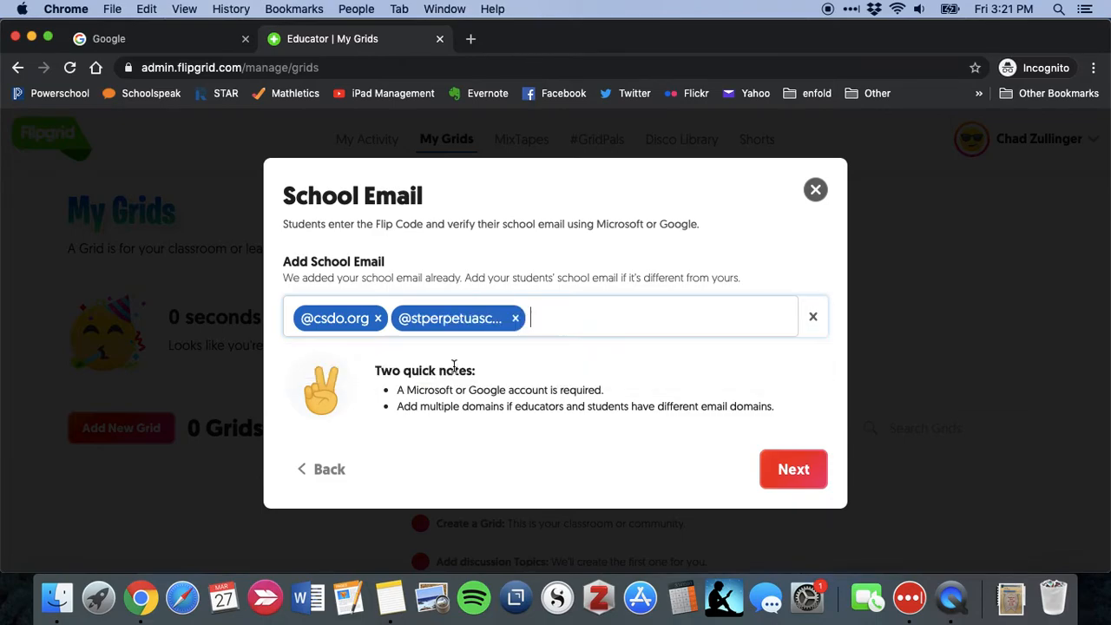
text(@stjohnec)
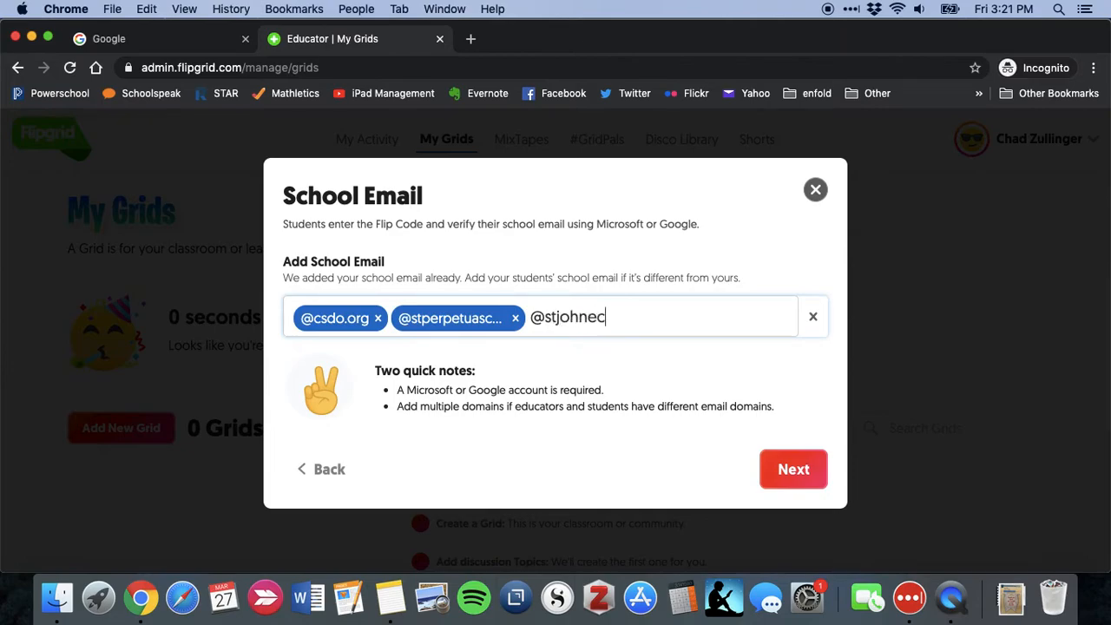
text(.org)
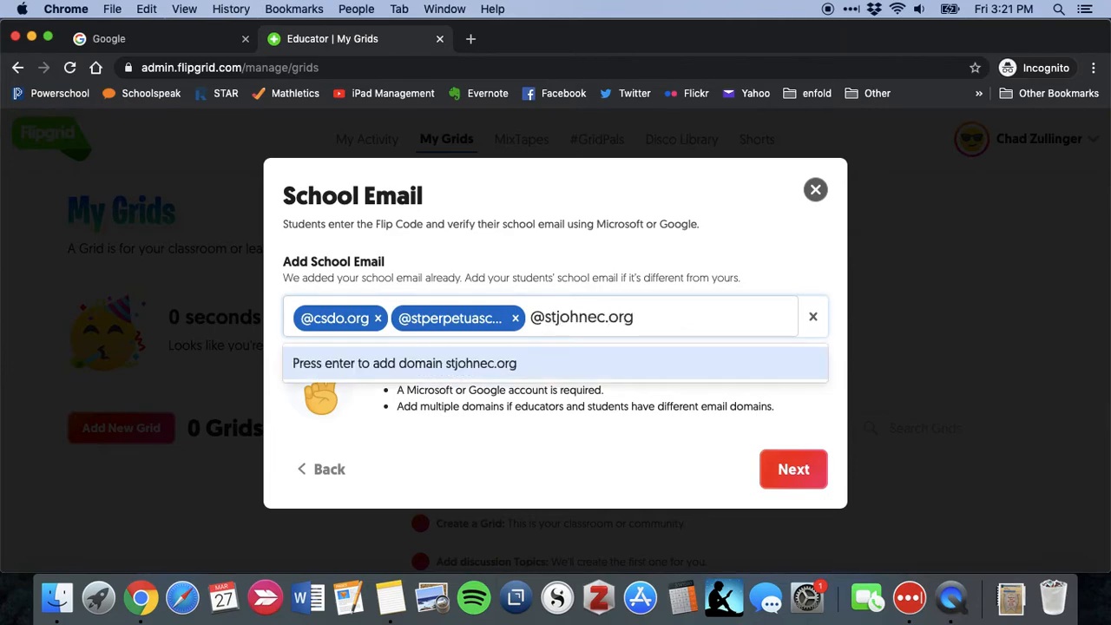
click(488, 361)
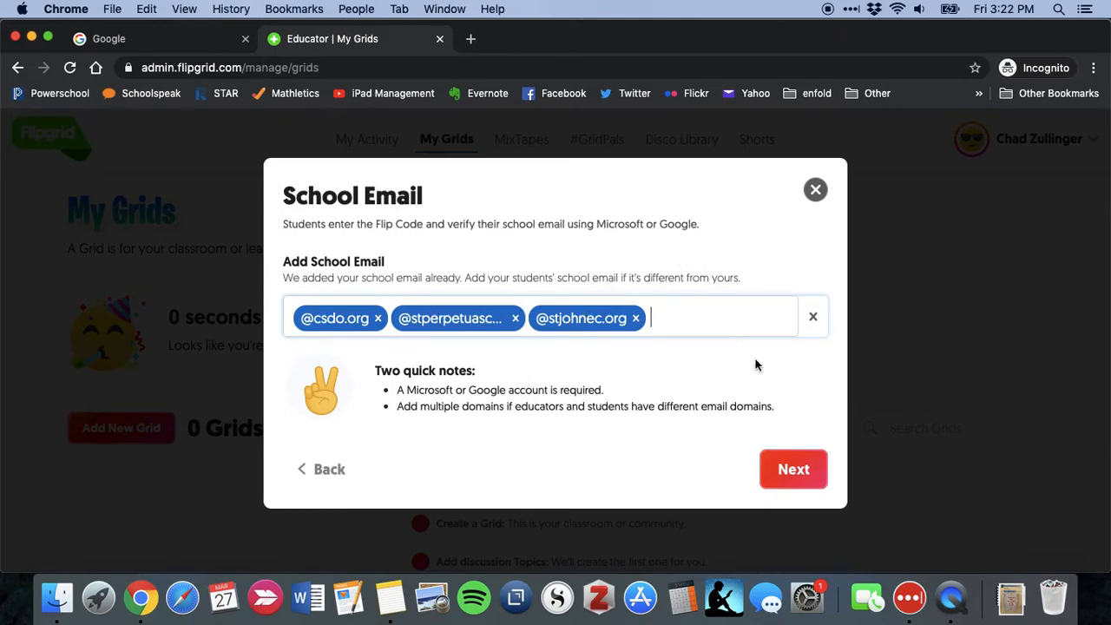
Step: Finish creating the Grid, then open its details page and look over the Grid information and Topic list
click(798, 468)
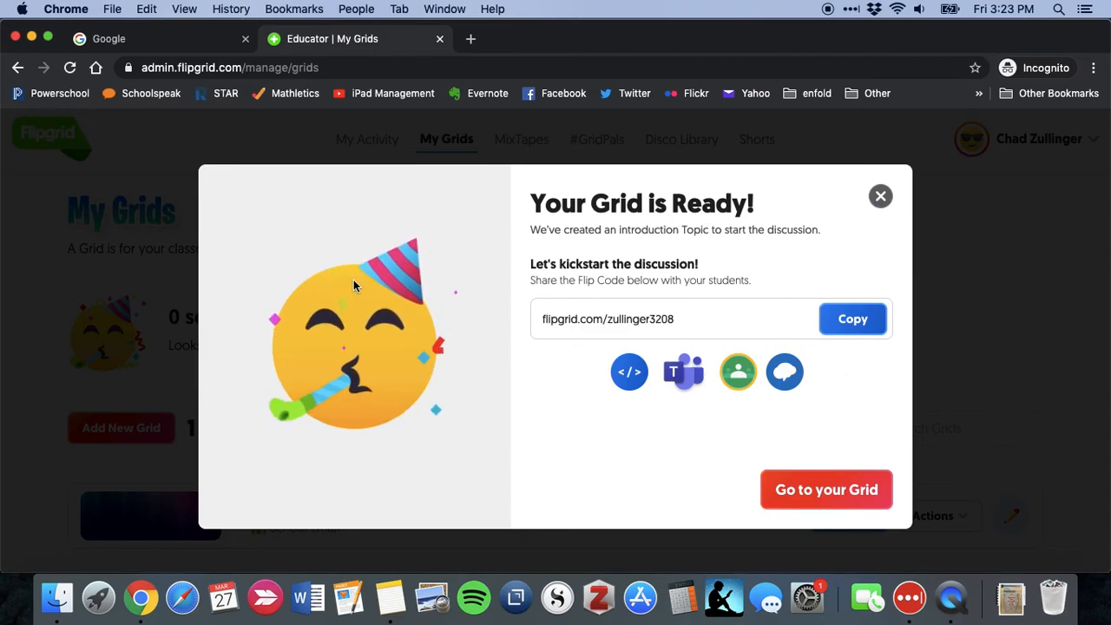
click(820, 492)
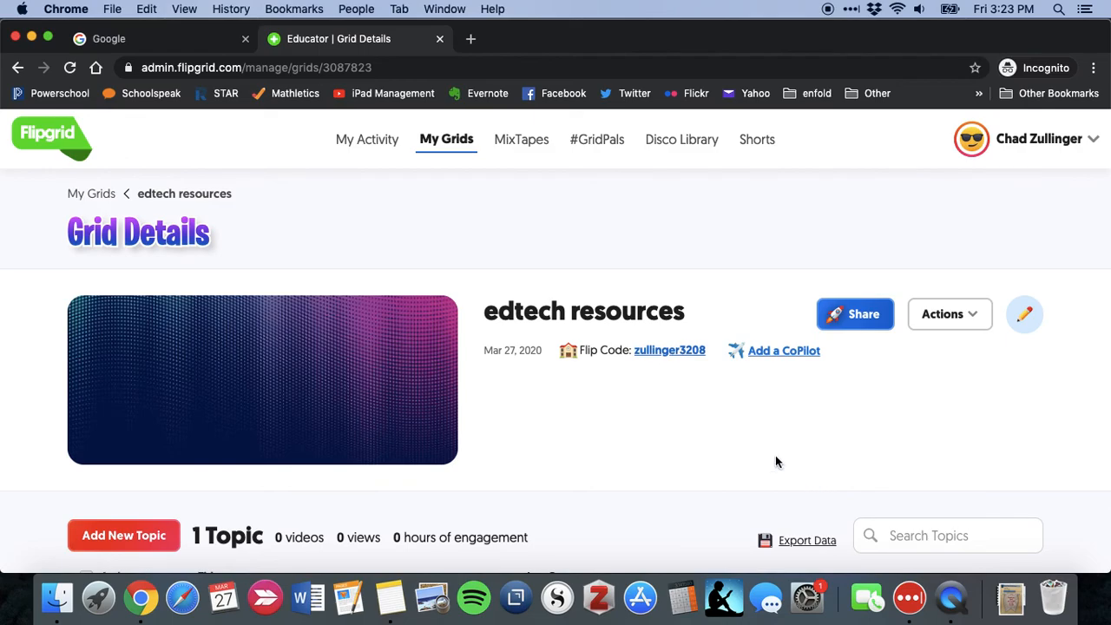
scroll(775, 456, down, 5)
scroll(775, 455, up, 5)
scroll(821, 404, down, 1)
scroll(821, 404, up, 1)
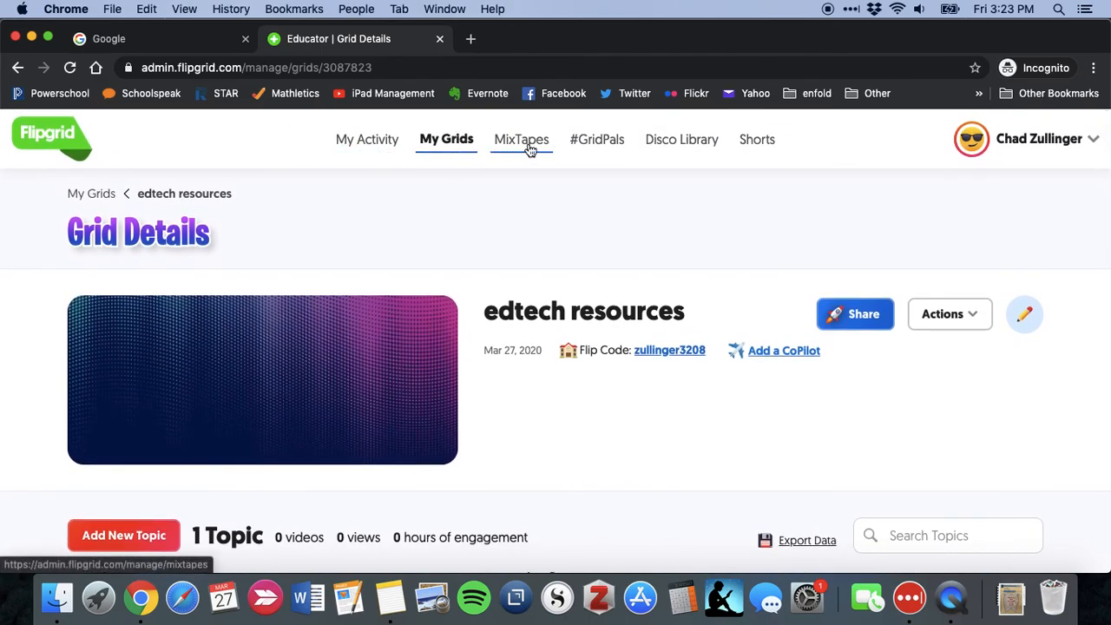
scroll(720, 434, down, 1)
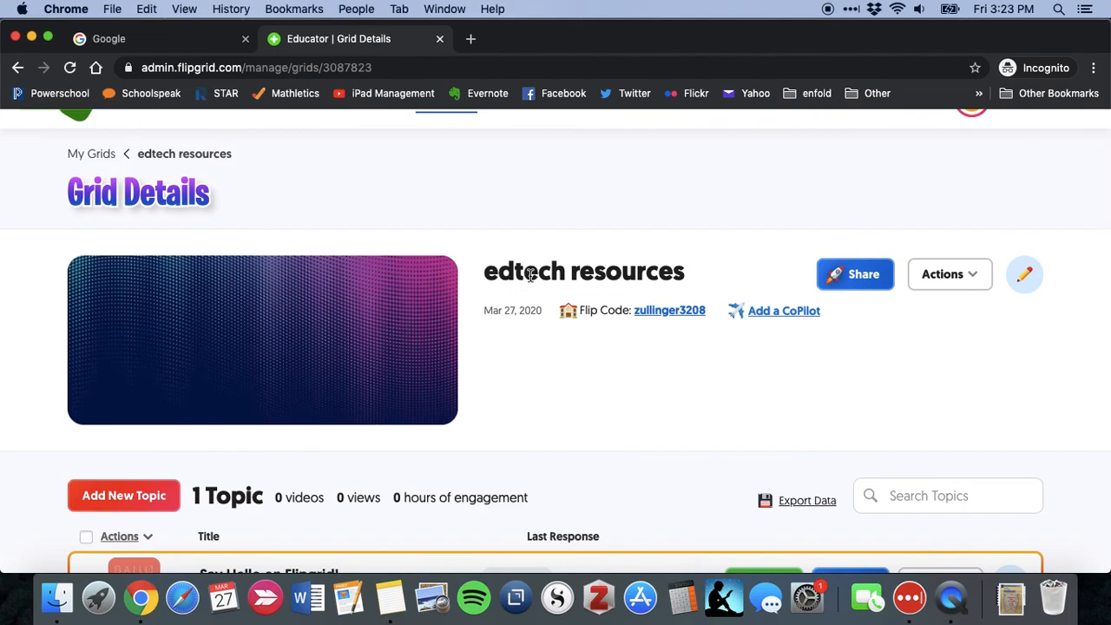
scroll(815, 354, down, 3)
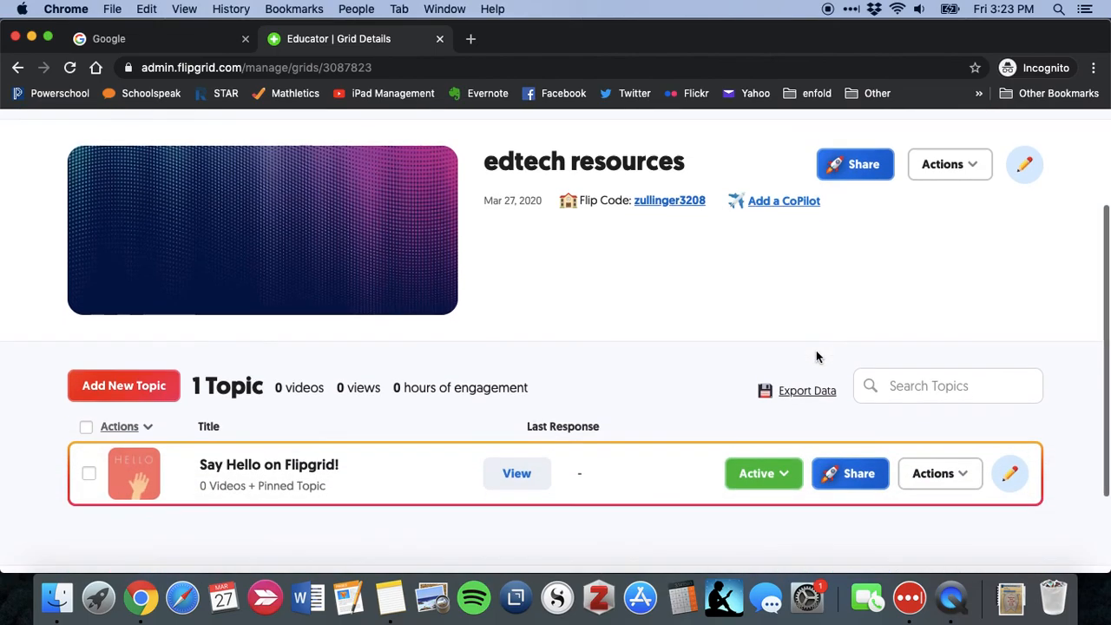